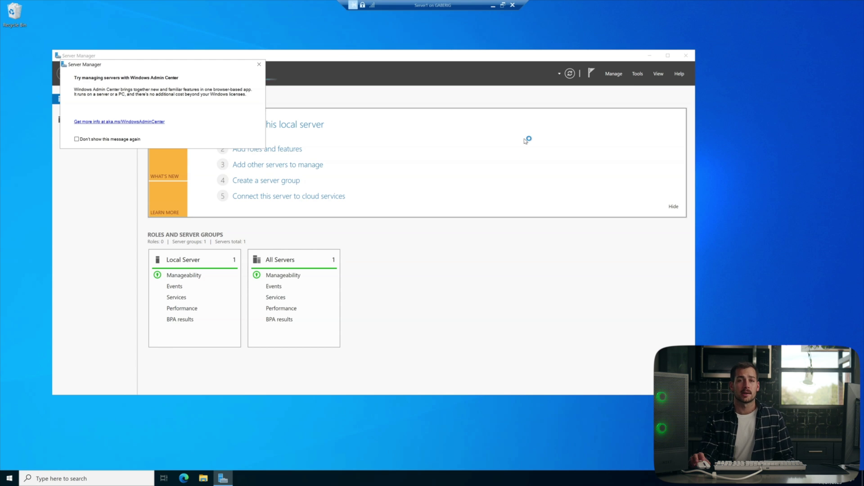
Step: Dismiss the Admin Center prompt, close Server Manager and relaunch it via a Start search for 'serv'
left_click(259, 64)
left_click_drag(388, 52, 453, 53)
left_click(750, 56)
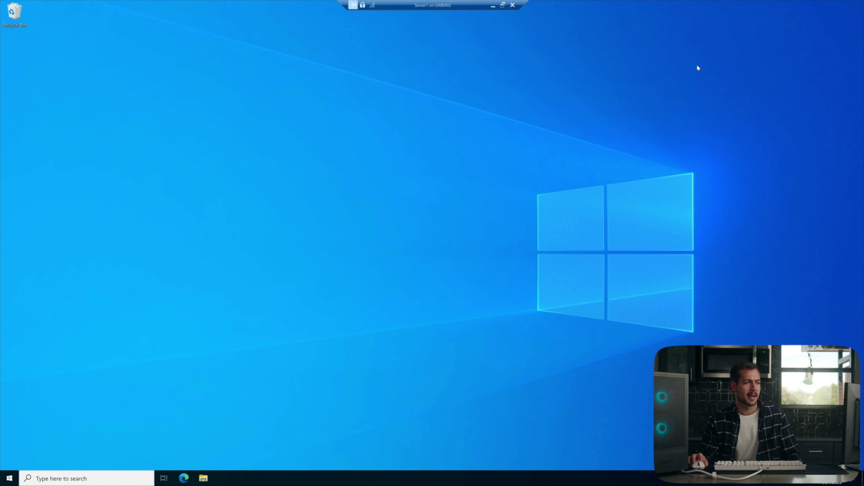
left_click(9, 478)
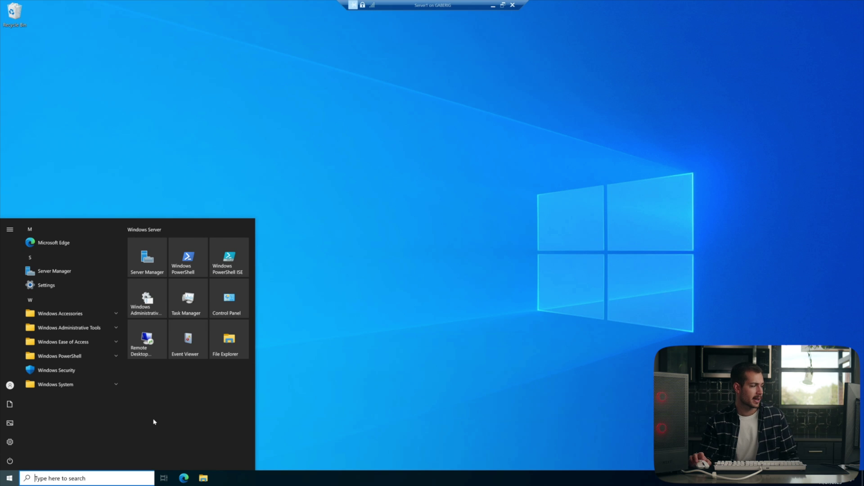
type("serv")
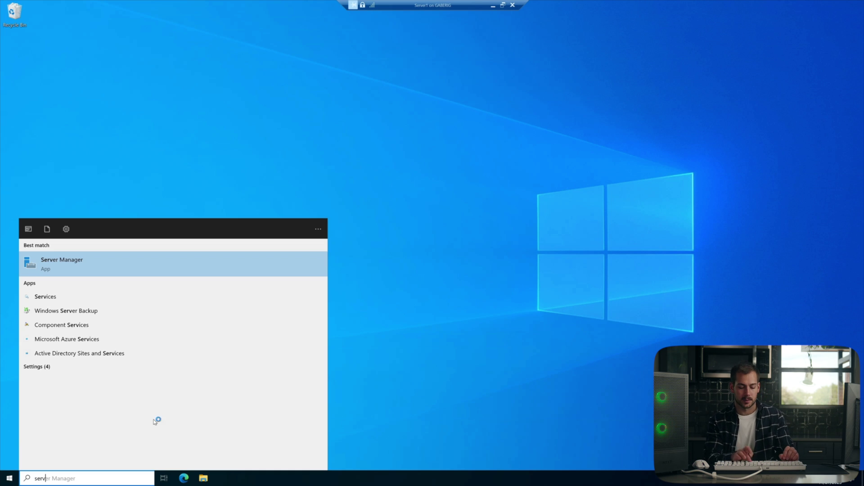
key("Return")
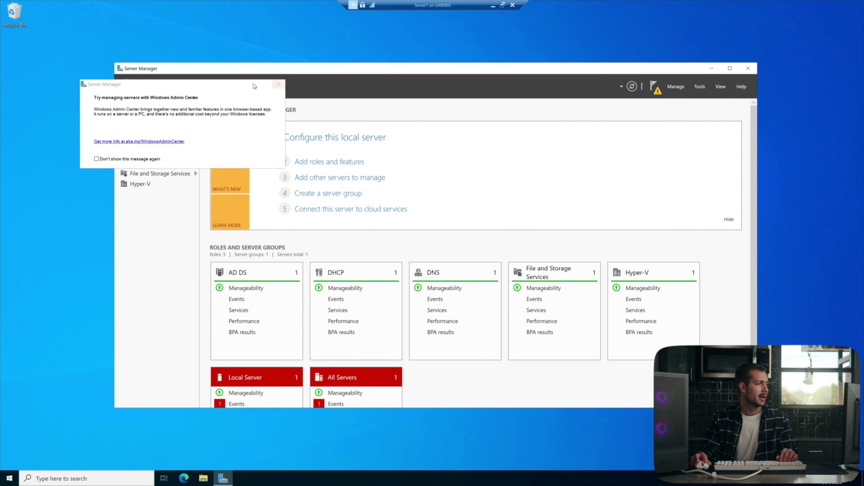
Step: Dismiss the Admin Center prompt and open Network Connections from the Local Server page's Ethernet link
left_click(282, 84)
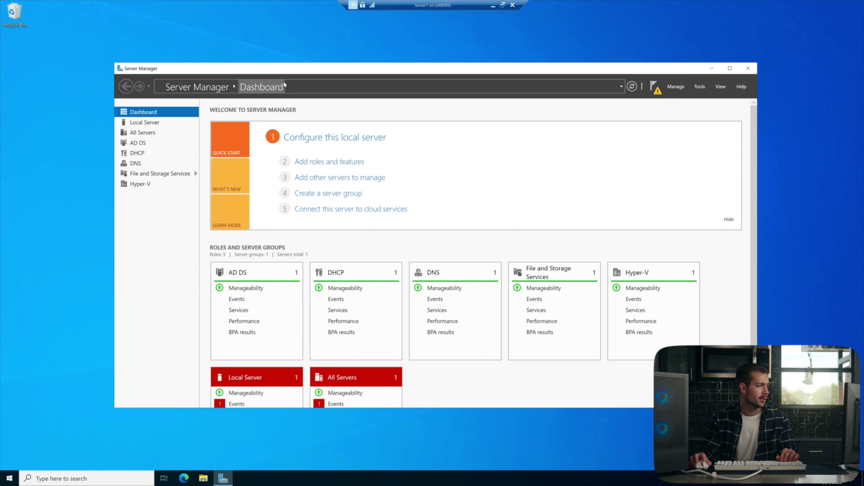
left_click(152, 124)
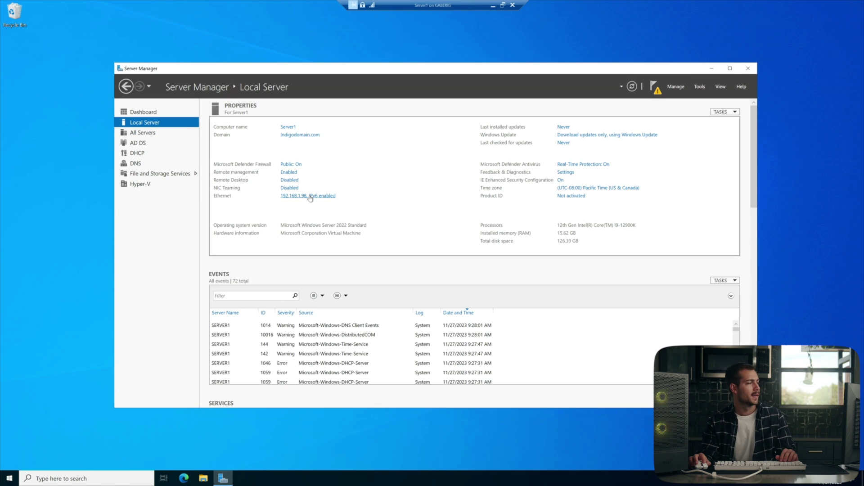
left_click(310, 197)
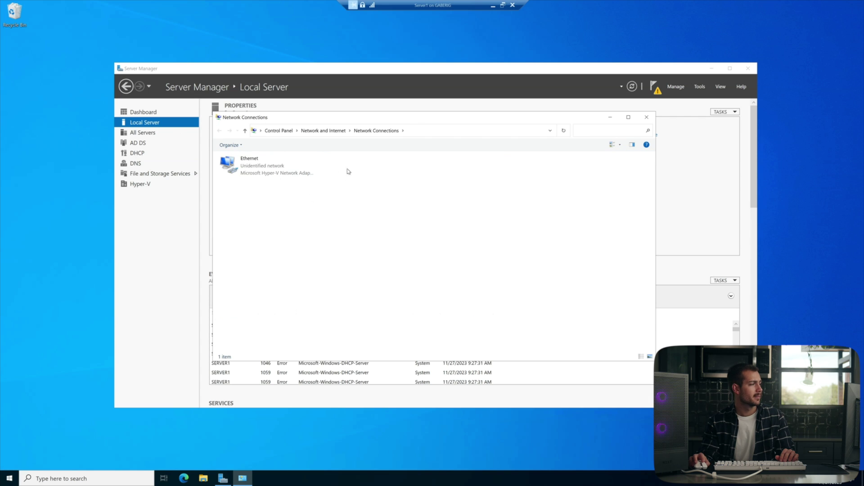
left_click_drag(295, 121, 274, 115)
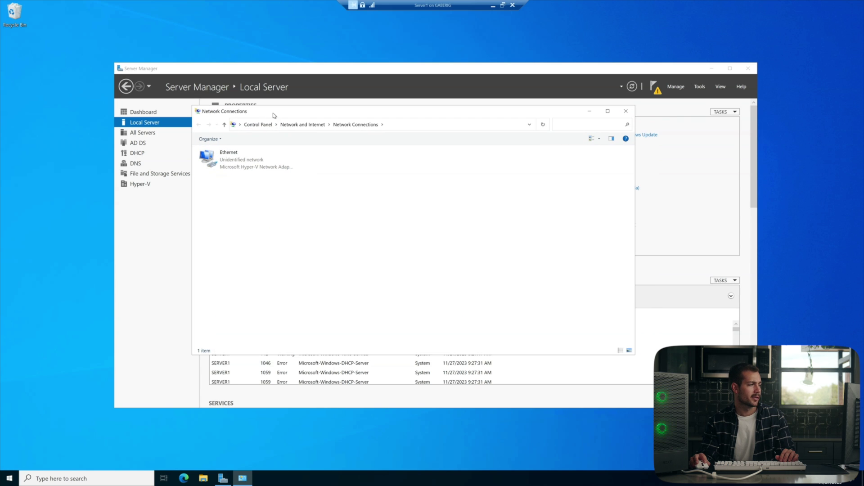
Step: Open the Ethernet adapter's properties and the Internet Protocol Version 4 (TCP/IPv4) settings
right_click(244, 166)
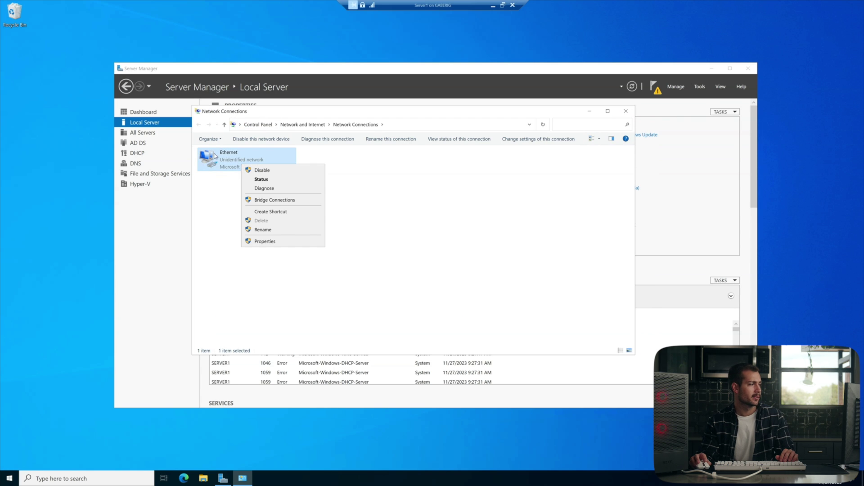
left_click(262, 242)
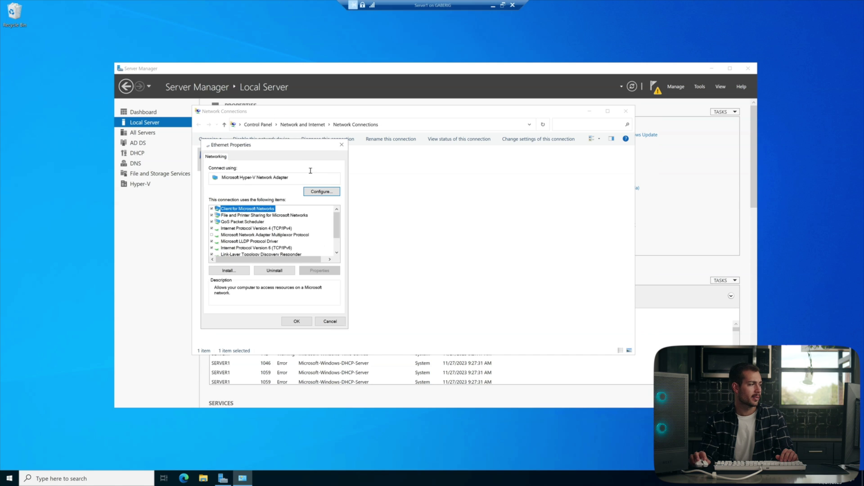
left_click_drag(250, 143, 427, 131)
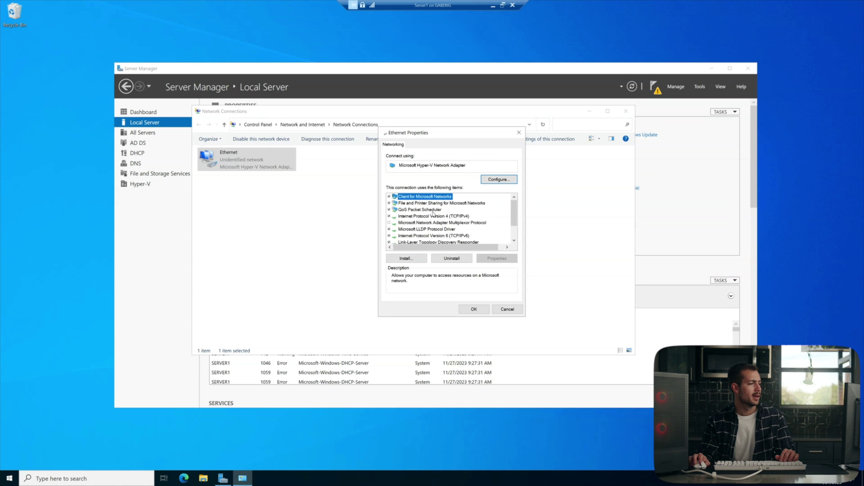
scroll(433, 215, "down", 1)
scroll(450, 216, "up", 1)
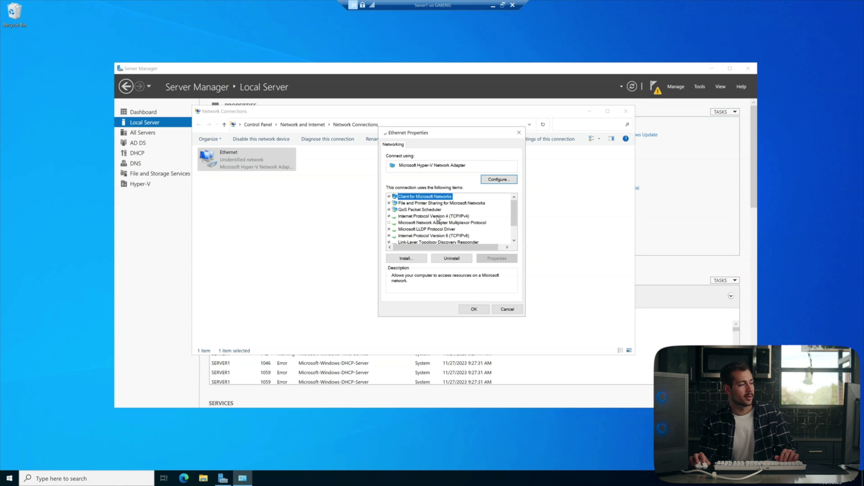
left_click(438, 216)
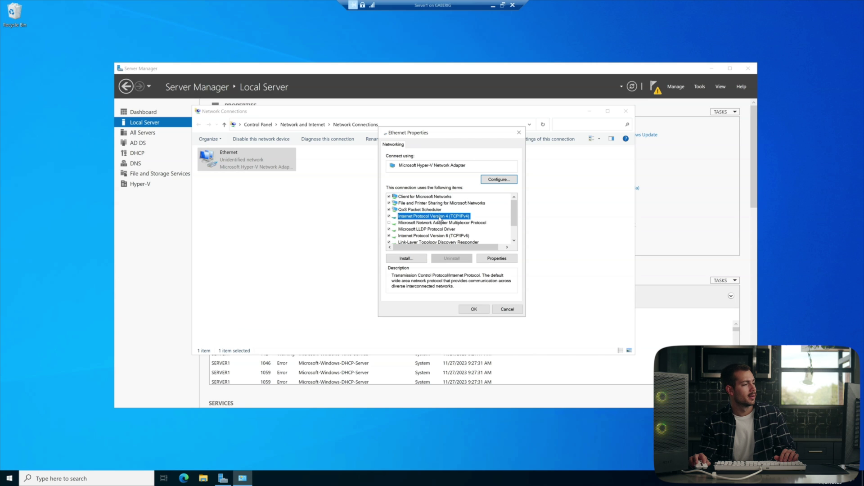
double_click(440, 217)
Step: Move the IPv4 Properties dialog to the upper right and minimize Server Manager
left_click_drag(436, 164, 564, 143)
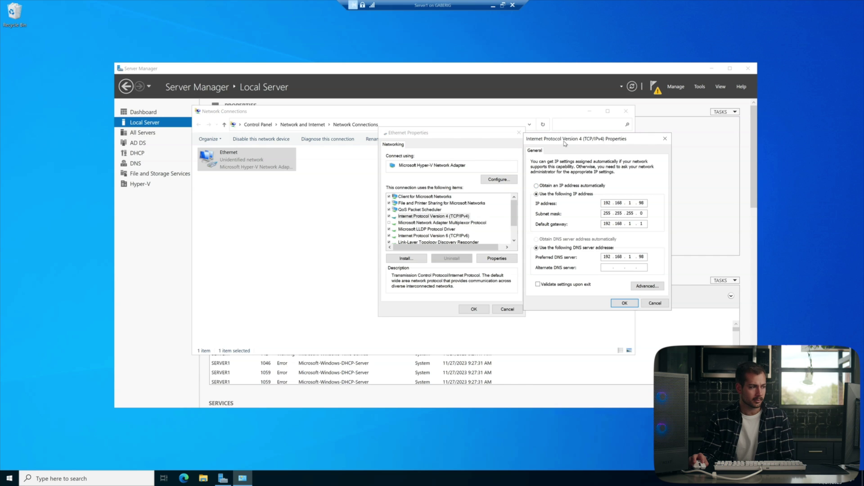
left_click_drag(565, 143, 631, 110)
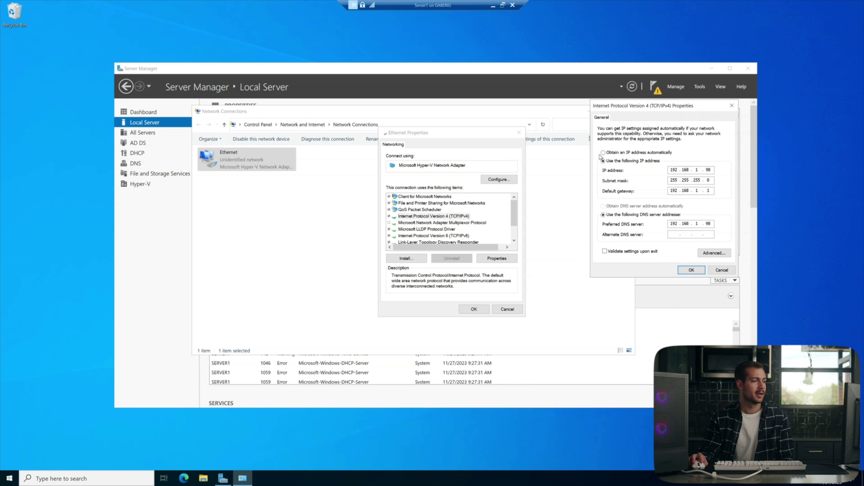
left_click(711, 69)
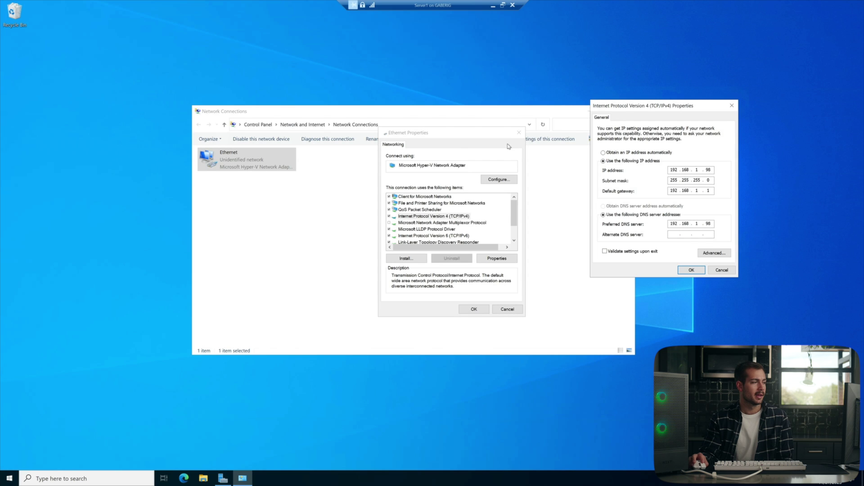
Step: Open Command Prompt from a Start search for 'cmd' and run ipconfig
left_click(10, 479)
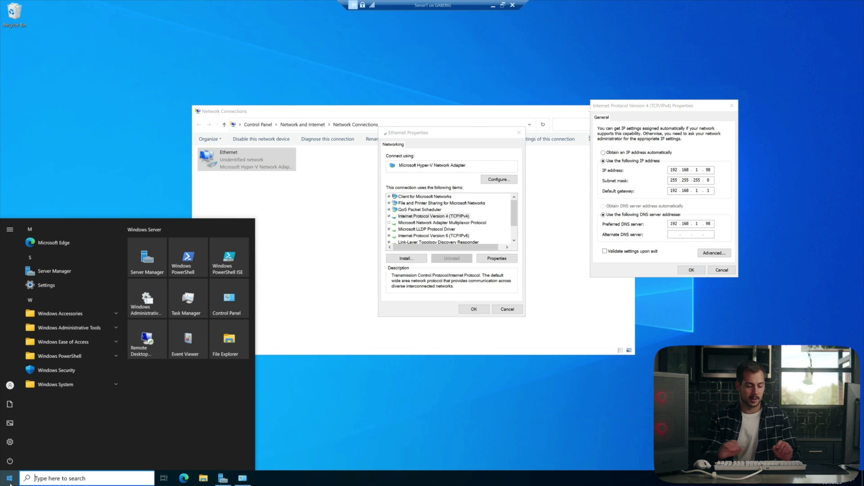
type("cmd")
key("Return")
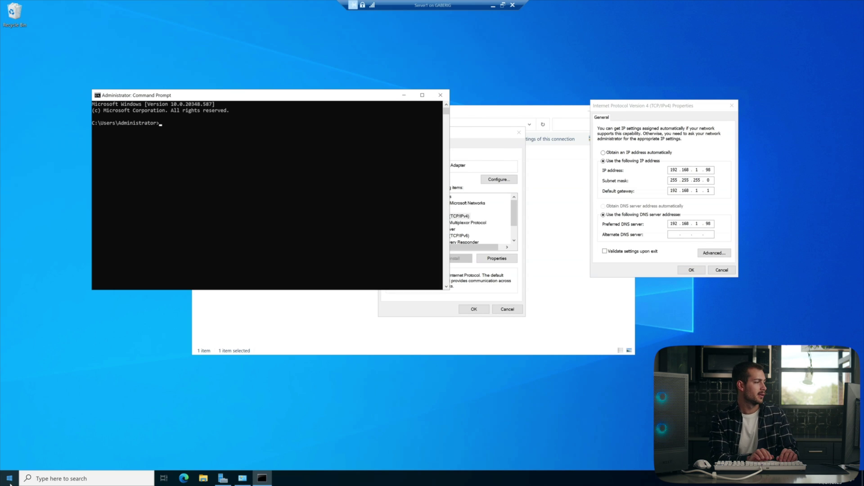
type("ipconf")
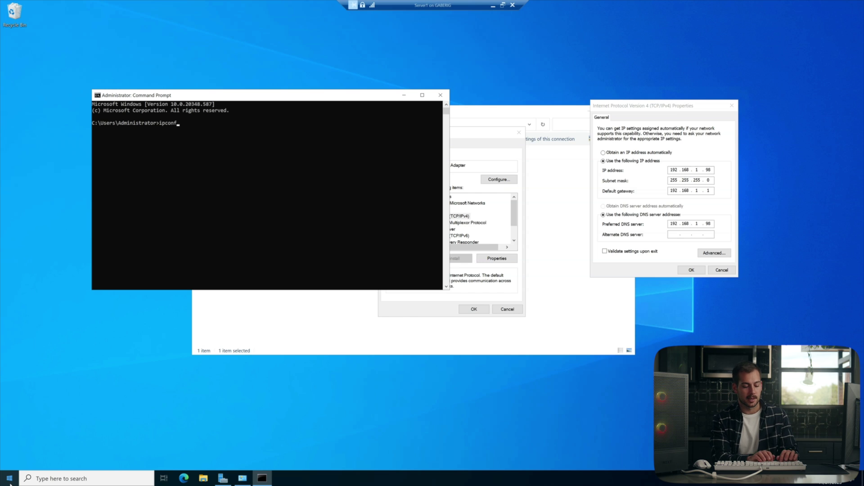
type("ig")
key("Return")
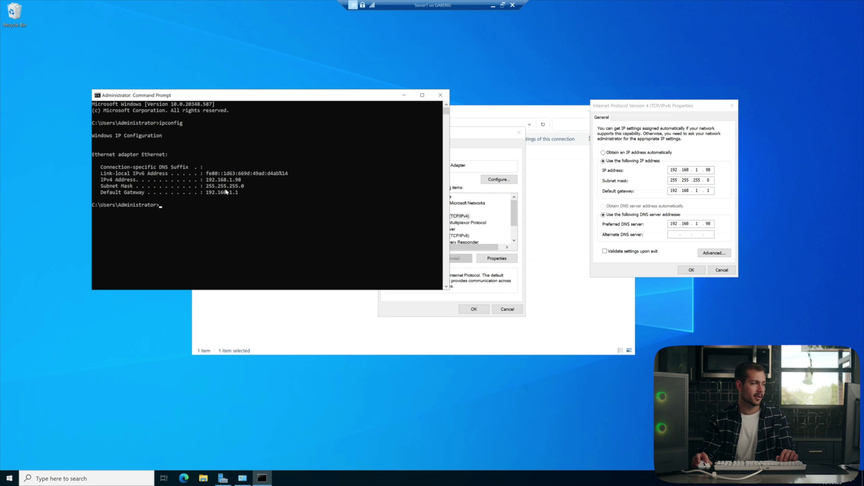
Step: Highlight the 255.255.255.0 subnet mask in the output and rearrange the console and IPv4 windows
left_click_drag(207, 188, 247, 190)
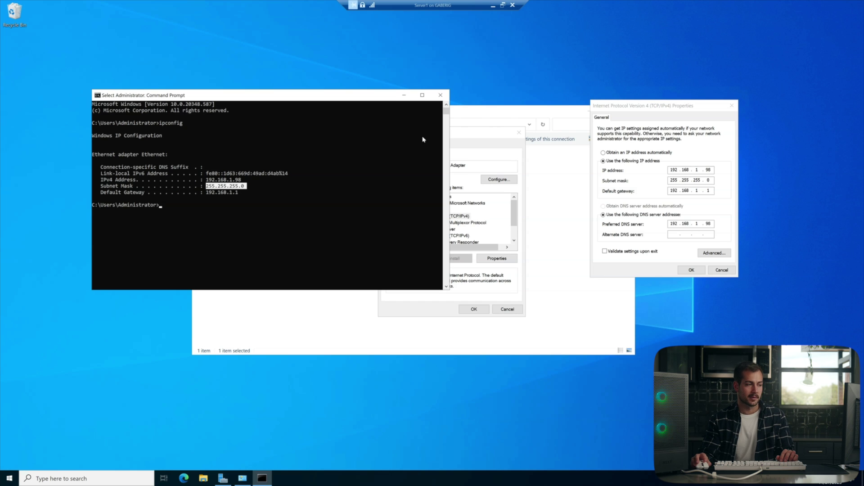
left_click_drag(624, 110, 628, 93)
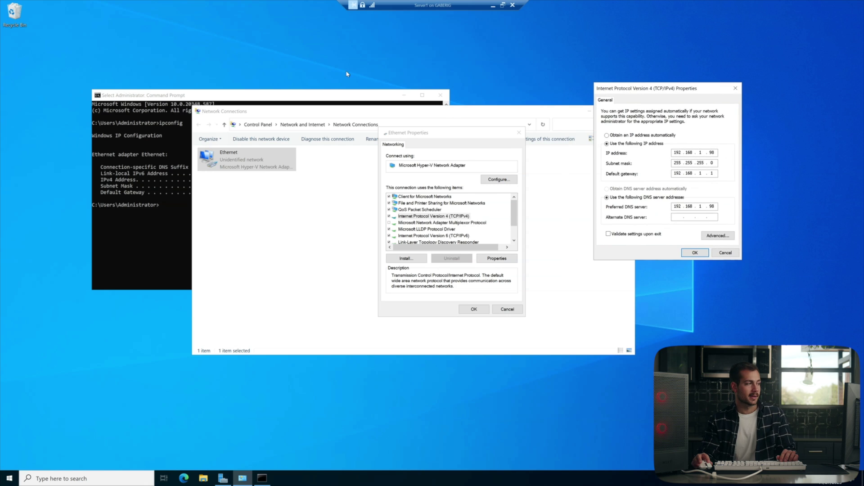
left_click_drag(340, 96, 437, 93)
Step: Highlight the IPv4 address, subnet mask and default gateway in ipconfig output to compare with the dialog
left_click_drag(345, 167, 396, 172)
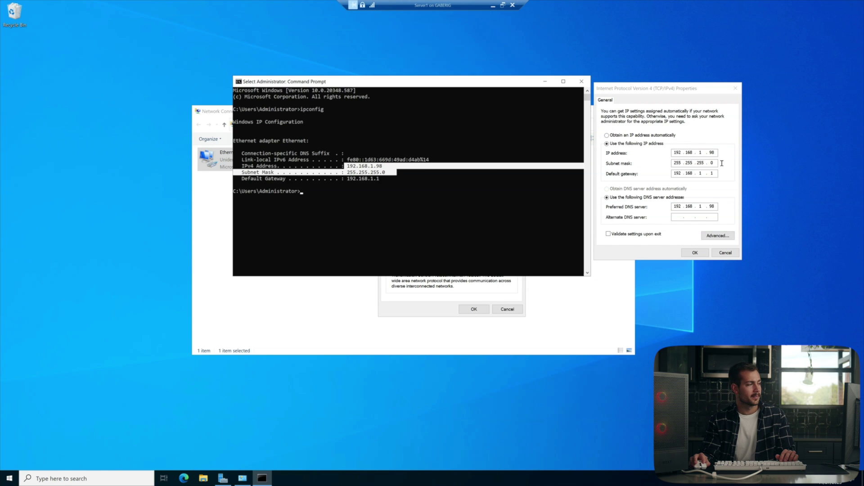
left_click_drag(351, 181, 380, 182)
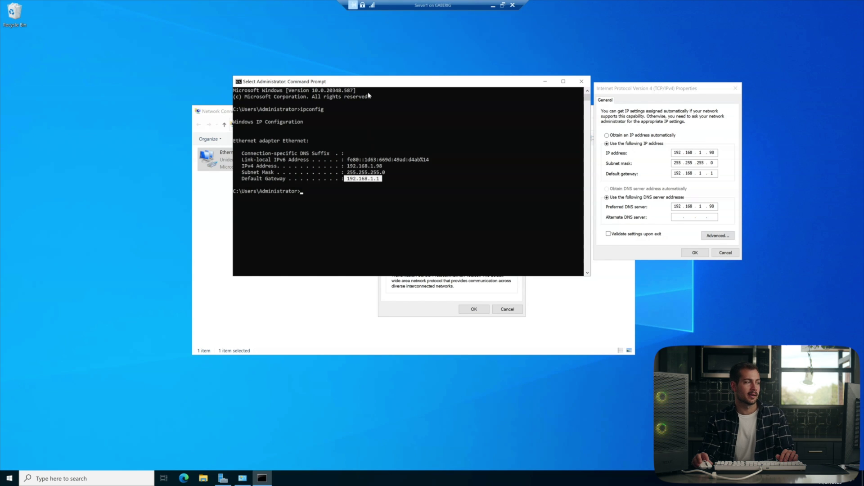
left_click_drag(364, 83, 373, 84)
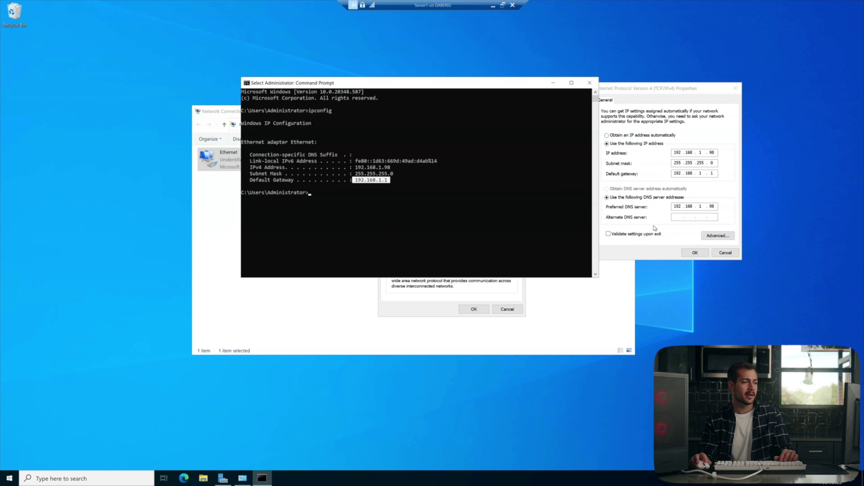
left_click_drag(629, 89, 658, 83)
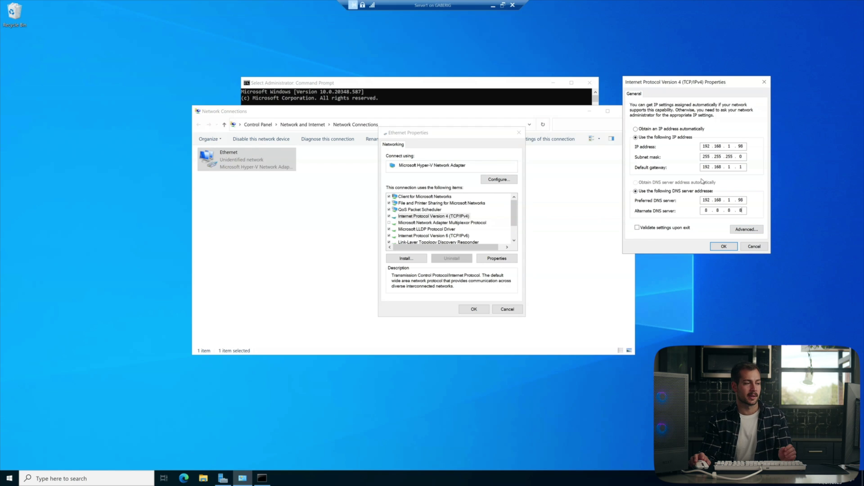
Step: Save the IPv4 settings with alternate DNS 8.8.8.8, confirm Ethernet properties and close Network Connections
left_click(720, 247)
left_click_drag(416, 135, 462, 125)
scroll(500, 209, "down", 1)
scroll(502, 214, "up", 1)
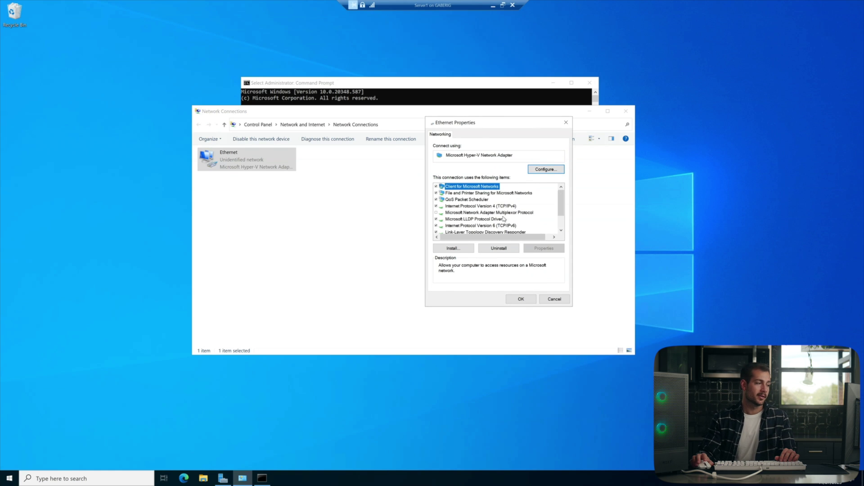
scroll(506, 220, "down", 1)
left_click(530, 302)
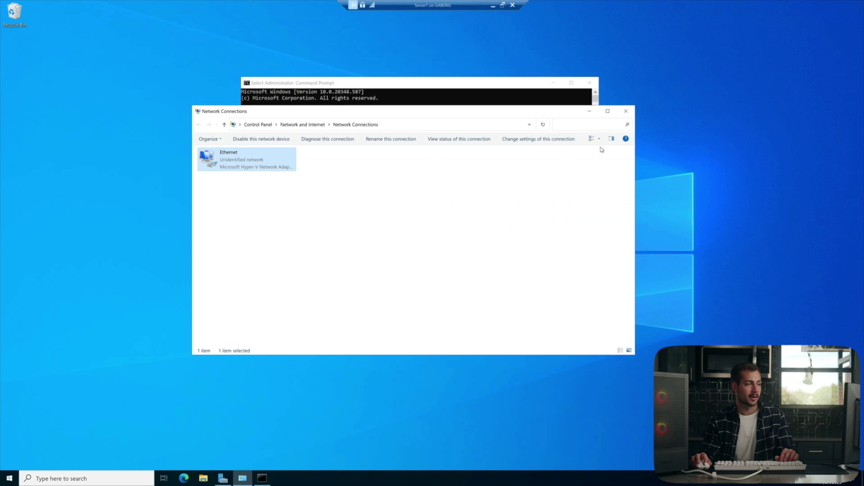
left_click(625, 111)
Step: Close Command Prompt and relaunch Server Manager via a Start search for 'ser'
left_click(589, 83)
left_click(9, 482)
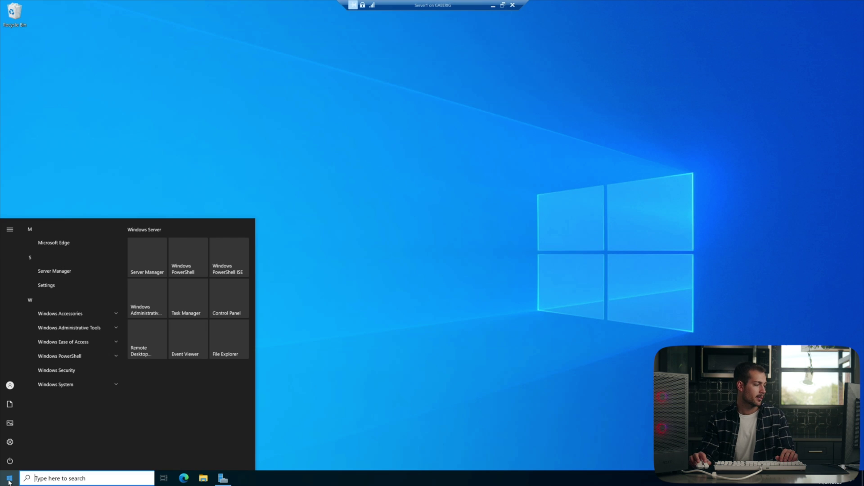
type("ser")
key("Return")
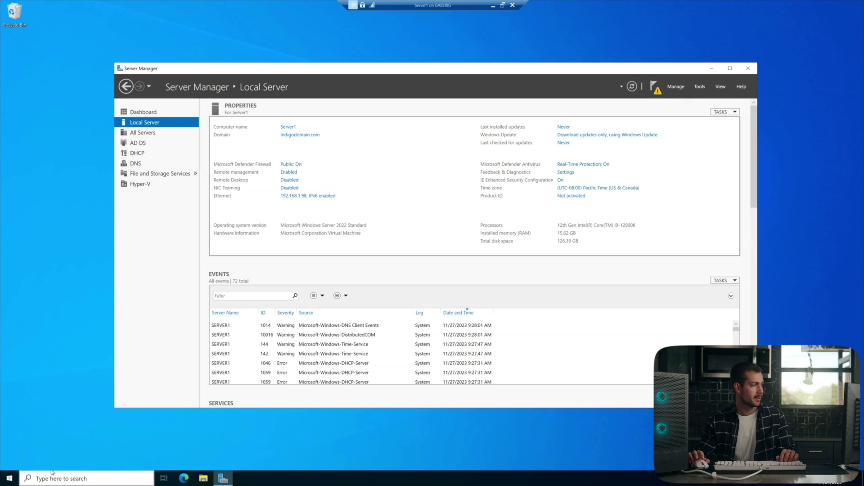
Step: Reopen the Ethernet IPv4 properties to verify 192.168.1.98 and alternate DNS 8.8.8.8 were saved
left_click(312, 197)
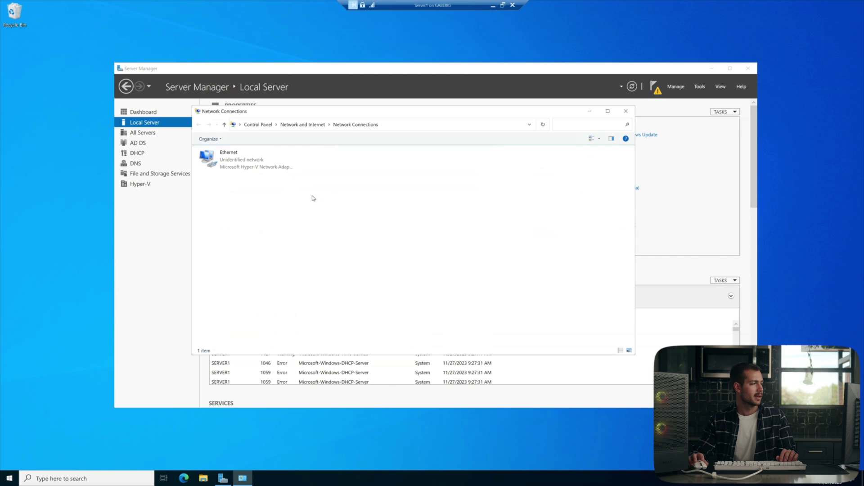
right_click(264, 162)
left_click(287, 239)
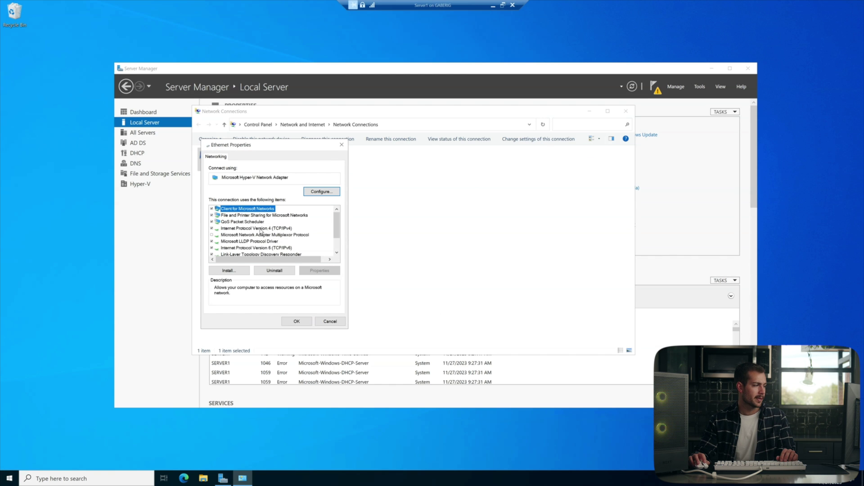
double_click(272, 229)
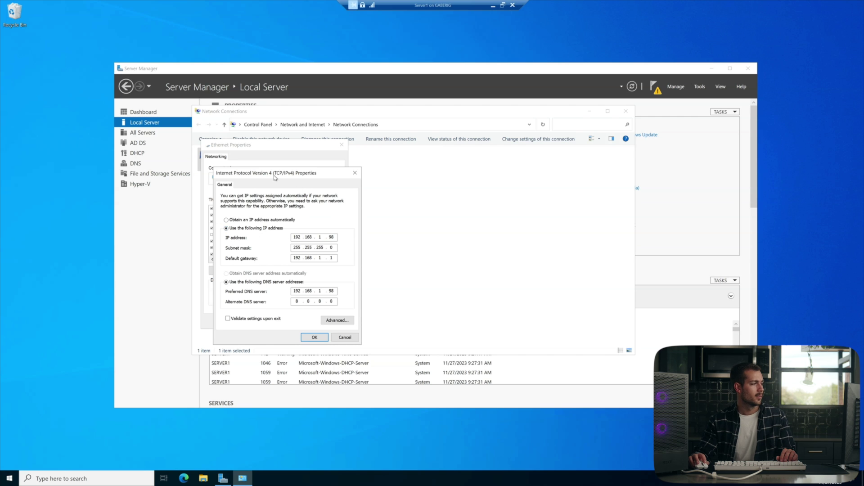
left_click_drag(275, 177, 590, 110)
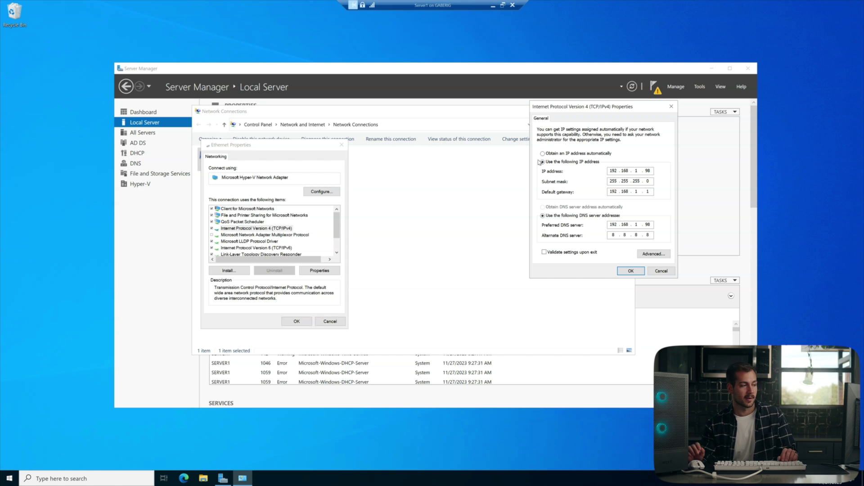
left_click_drag(603, 115, 618, 129)
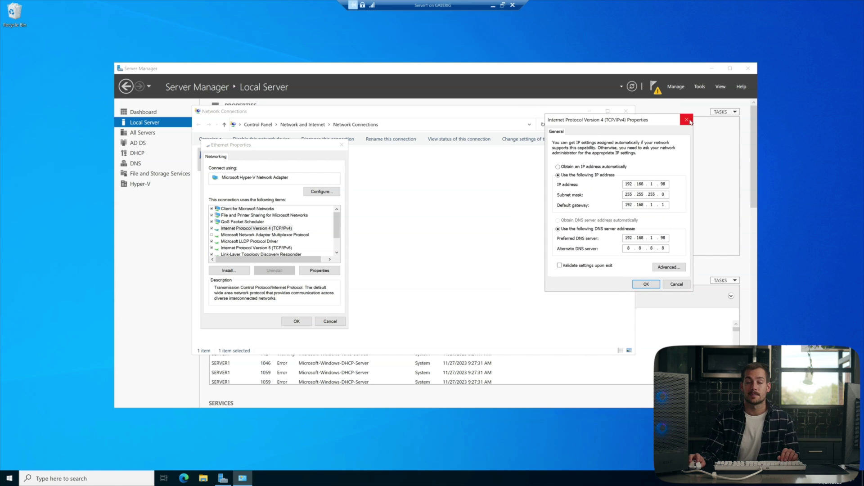